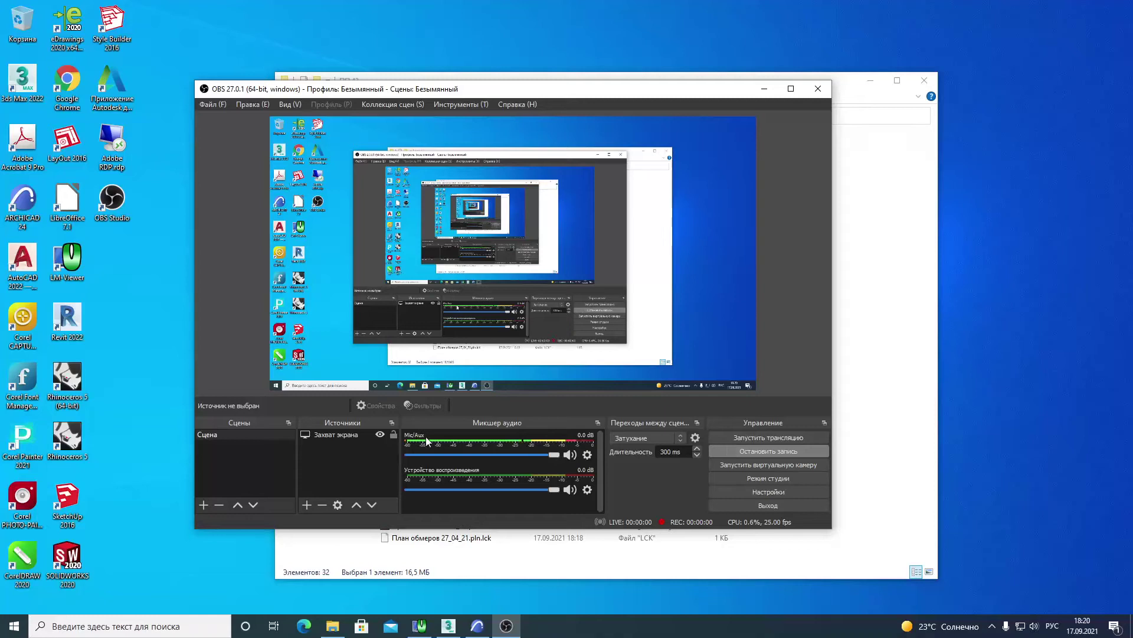
# - Bring the ARCHICAD 24 project window in front of OBS Studio
pyautogui.click(477, 626)
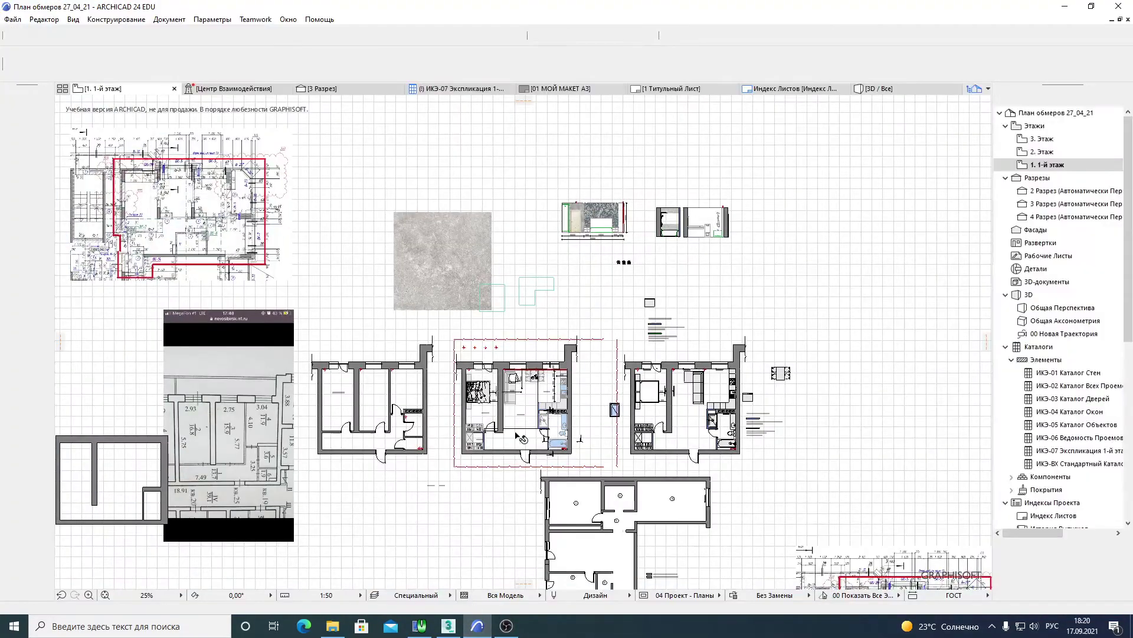
# - Zoom the floor plan from 25% to 52% over the middle apartment
pyautogui.scroll(3, 506, 413)
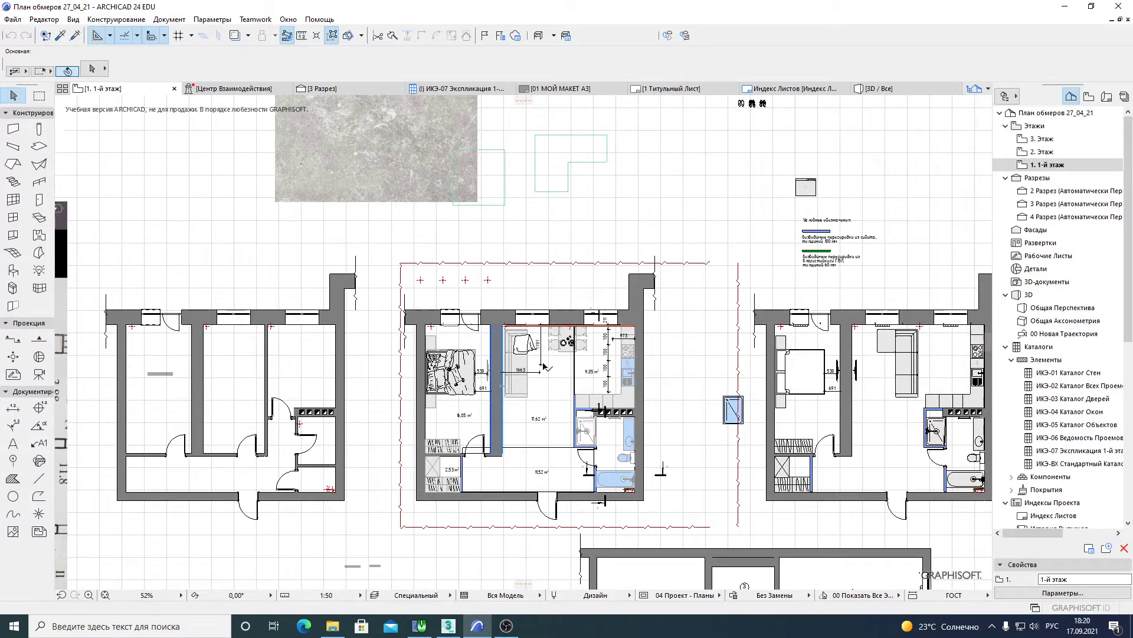
pyautogui.moveTo(879, 89)
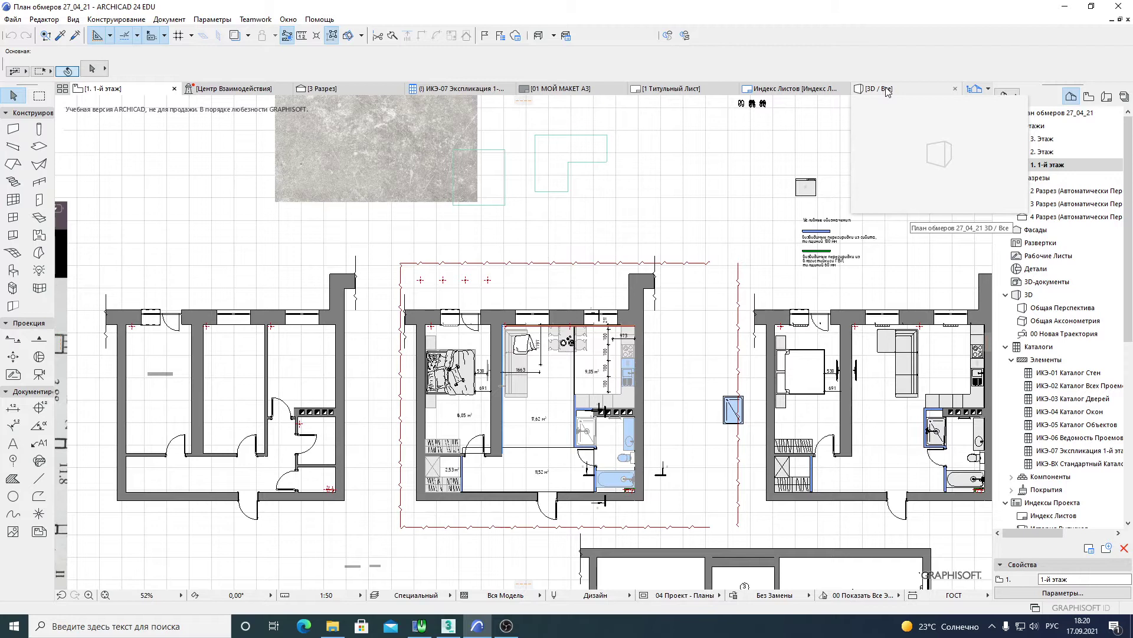
# - Switch to the '3D / Все' window and orbit to an exterior view of the walls
pyautogui.click(887, 90)
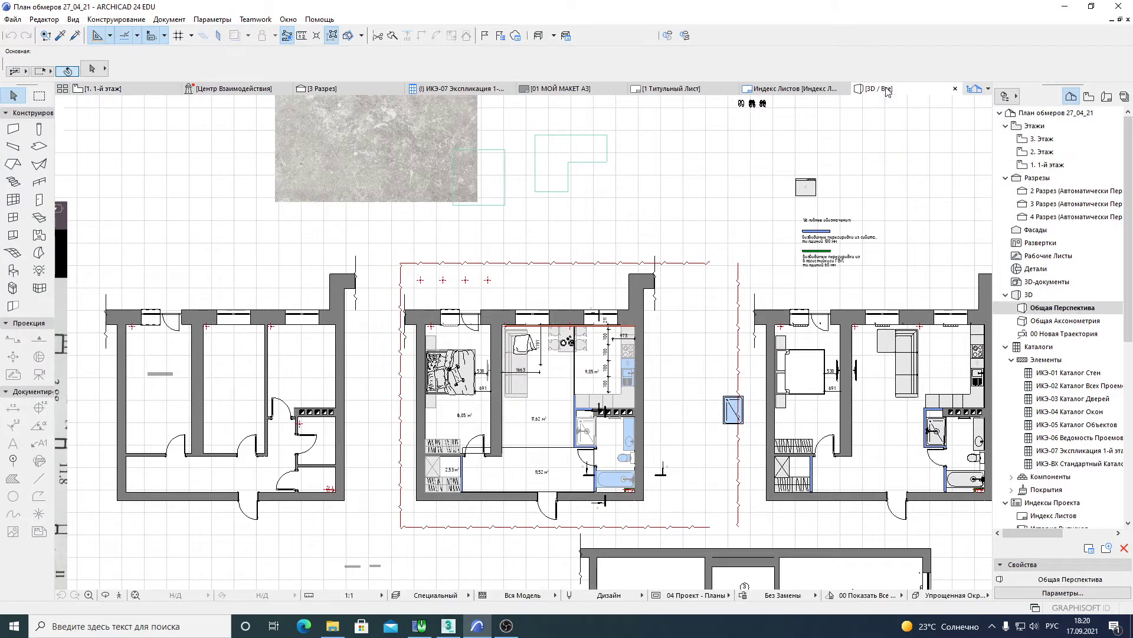
pyautogui.moveTo(666, 295)
pyautogui.keyDown('shift'); pyautogui.mouseDown(button='middle')
pyautogui.moveTo(385, 339)
pyautogui.moveTo(341, 388)
pyautogui.moveTo(407, 451)
pyautogui.mouseUp(button='middle'); pyautogui.keyUp('shift')
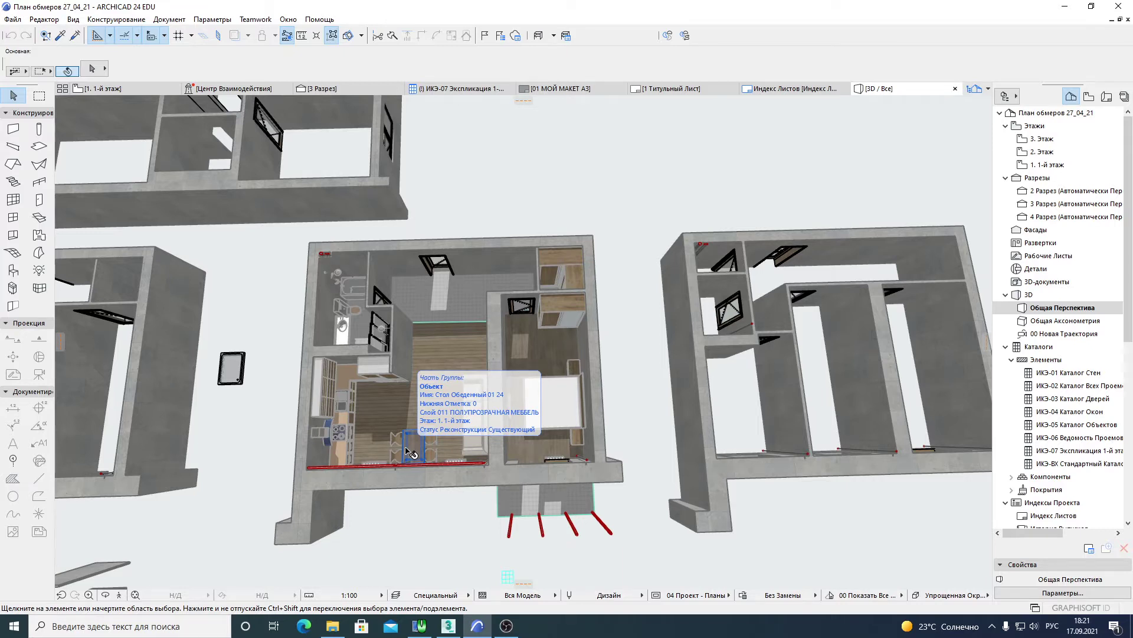
pyautogui.scroll(3, 411, 453)
pyautogui.scroll(3, 437, 453)
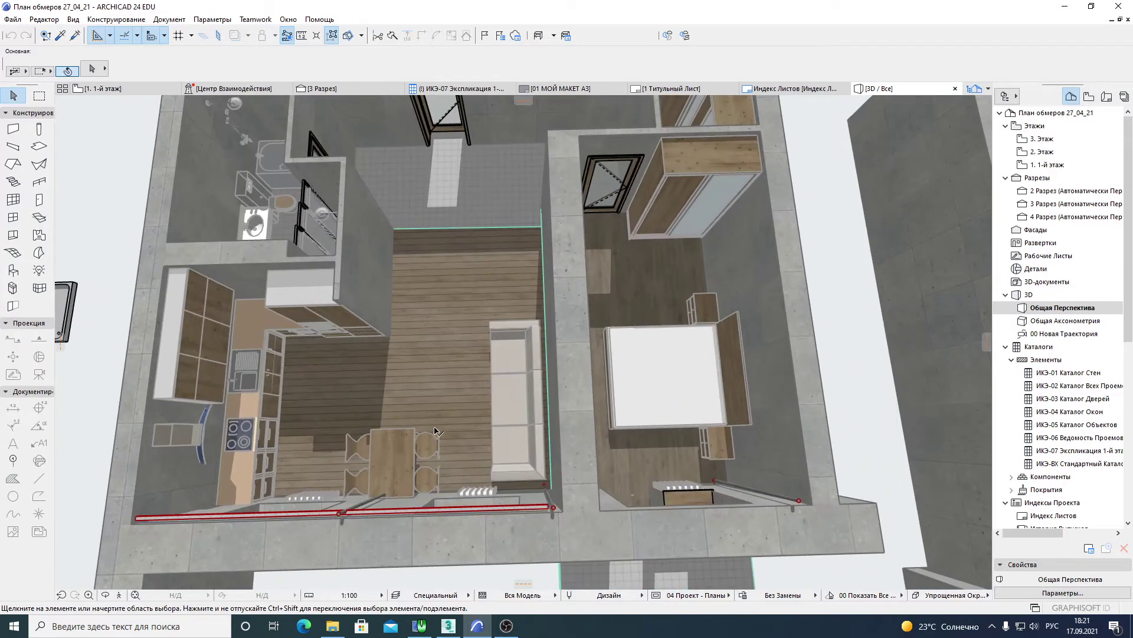
pyautogui.scroll(2, 464, 452)
pyautogui.scroll(-2, 464, 452)
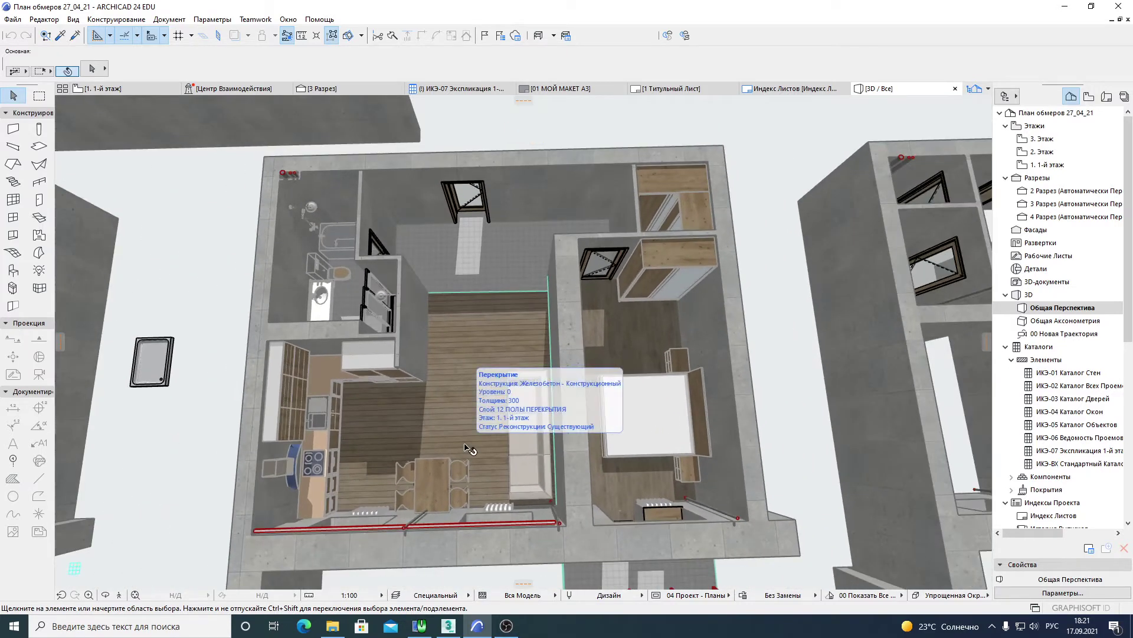
# - Select the central apartment's floor slab and orbit to an oblique angle
pyautogui.click(467, 448)
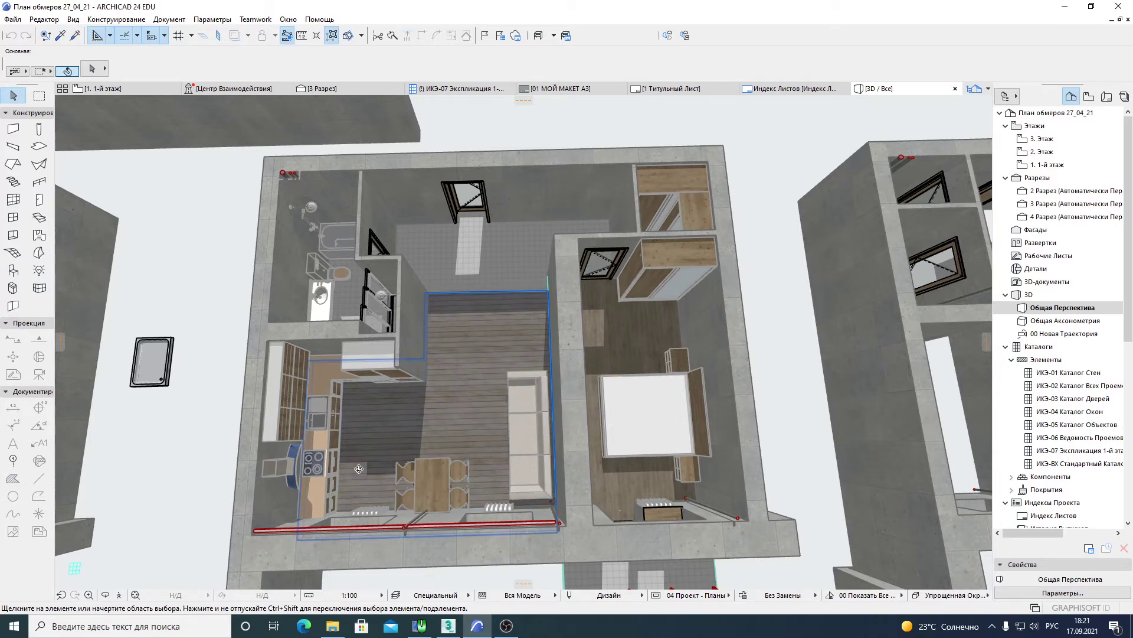
pyautogui.keyDown('shift'); pyautogui.moveTo(470, 449); pyautogui.dragTo(162, 391, button='middle'); pyautogui.keyUp('shift')
pyautogui.scroll(1, 424, 312)
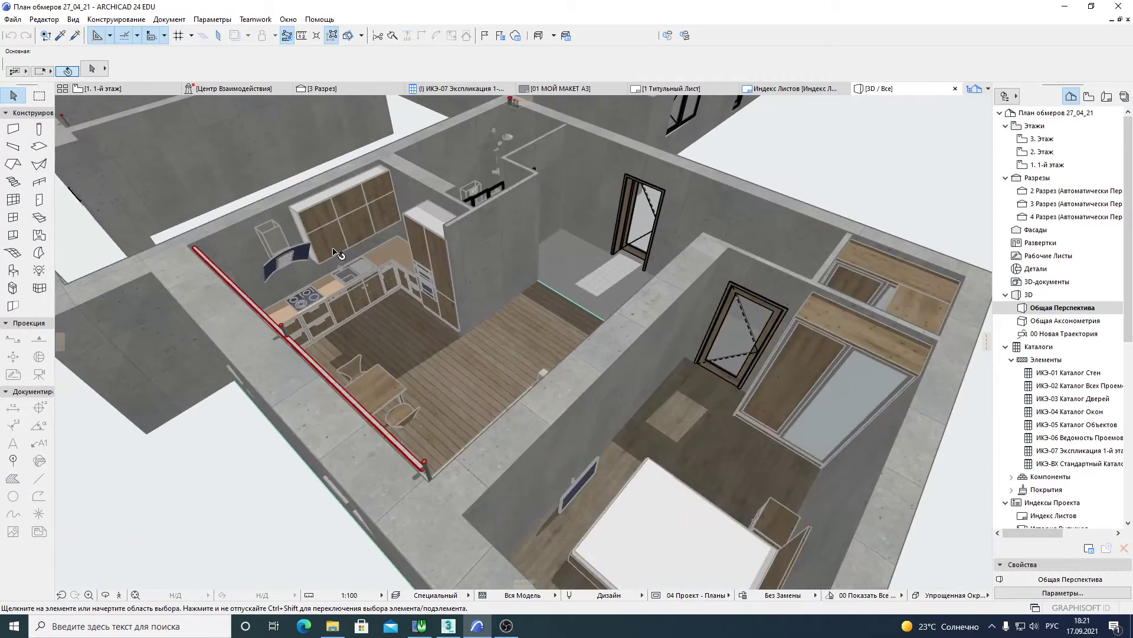
pyautogui.scroll(2, 424, 312)
pyautogui.scroll(1, 423, 312)
pyautogui.scroll(-2, 423, 312)
# - Orbit to a top-down view of the kitchen, bathroom and dining area
pyautogui.moveTo(423, 312)
pyautogui.keyDown('shift'); pyautogui.mouseDown(button='middle')
pyautogui.moveTo(377, 366)
pyautogui.moveTo(305, 417)
pyautogui.moveTo(345, 394)
pyautogui.moveTo(404, 410)
pyautogui.moveTo(540, 494)
pyautogui.mouseUp(button='middle'); pyautogui.keyUp('shift')
pyautogui.scroll(-1, 305, 417)
pyautogui.scroll(-1, 319, 398)
pyautogui.scroll(-1, 325, 389)
pyautogui.moveTo(234, 453)
pyautogui.keyDown('shift'); pyautogui.mouseDown(button='middle')
pyautogui.moveTo(441, 472)
pyautogui.moveTo(374, 405)
pyautogui.mouseUp(button='middle'); pyautogui.keyUp('shift')
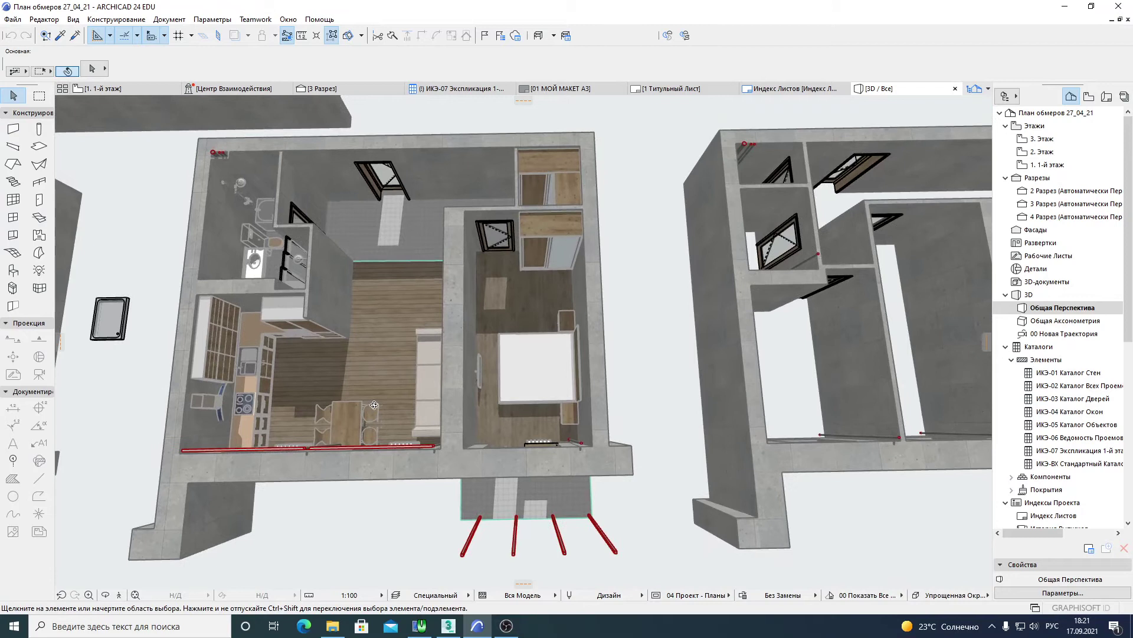
pyautogui.scroll(-3, 375, 408)
pyautogui.scroll(-2, 376, 408)
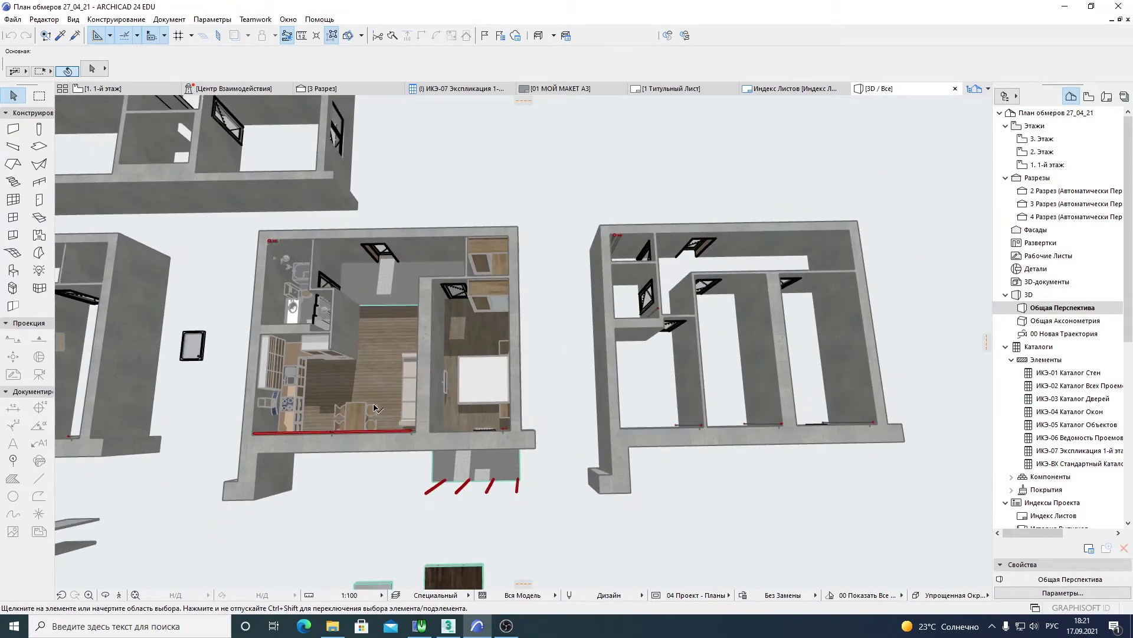
# - Tilt the view to see the walls side-on and orbit around the dining area
pyautogui.moveTo(384, 421)
pyautogui.keyDown('shift'); pyautogui.mouseDown(button='middle')
pyautogui.moveTo(316, 351)
pyautogui.moveTo(496, 427)
pyautogui.moveTo(429, 326)
pyautogui.moveTo(677, 358)
pyautogui.mouseUp(button='middle'); pyautogui.keyUp('shift')
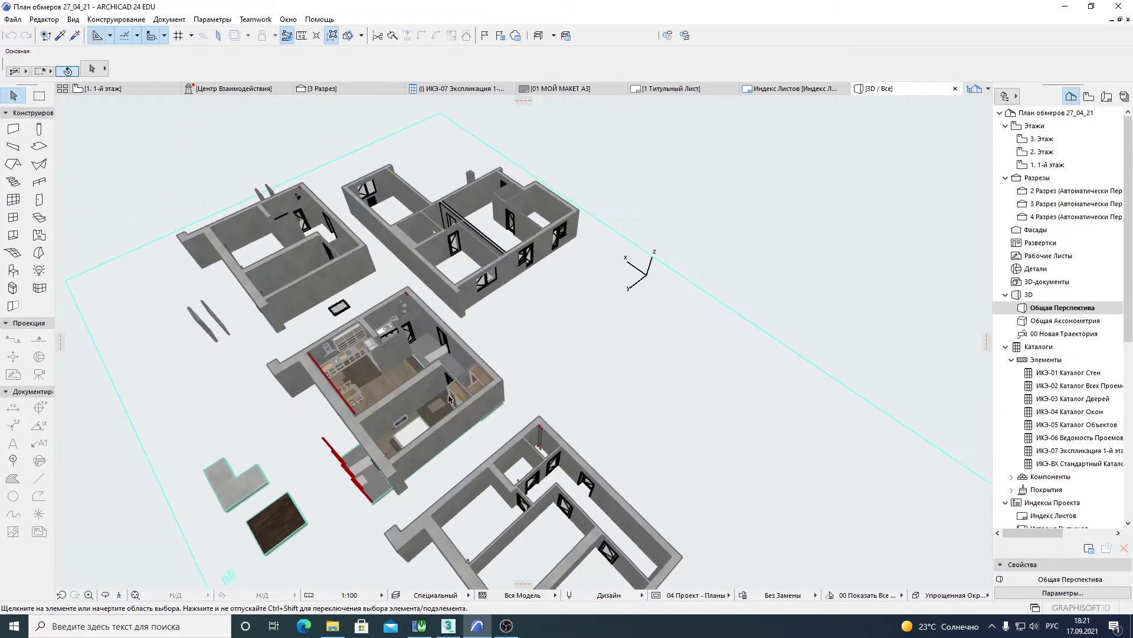
pyautogui.scroll(2, 677, 357)
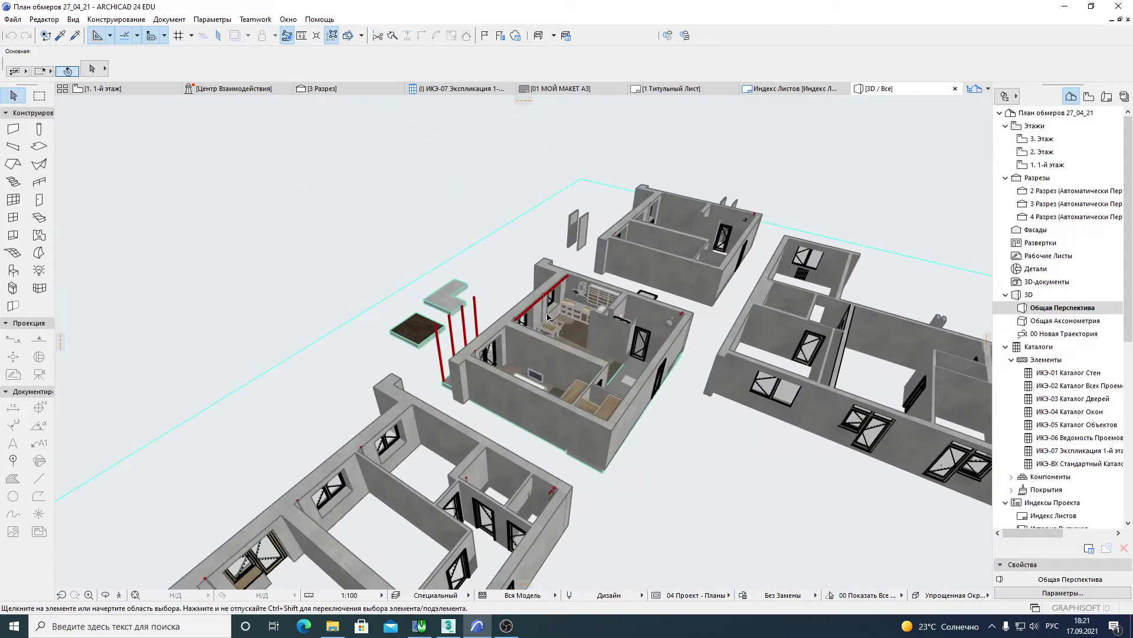
pyautogui.scroll(2, 661, 351)
pyautogui.scroll(2, 637, 343)
pyautogui.scroll(2, 617, 335)
pyautogui.keyDown('shift'); pyautogui.moveTo(617, 336); pyautogui.dragTo(495, 411, button='middle'); pyautogui.keyUp('shift')
pyautogui.scroll(5, 495, 411)
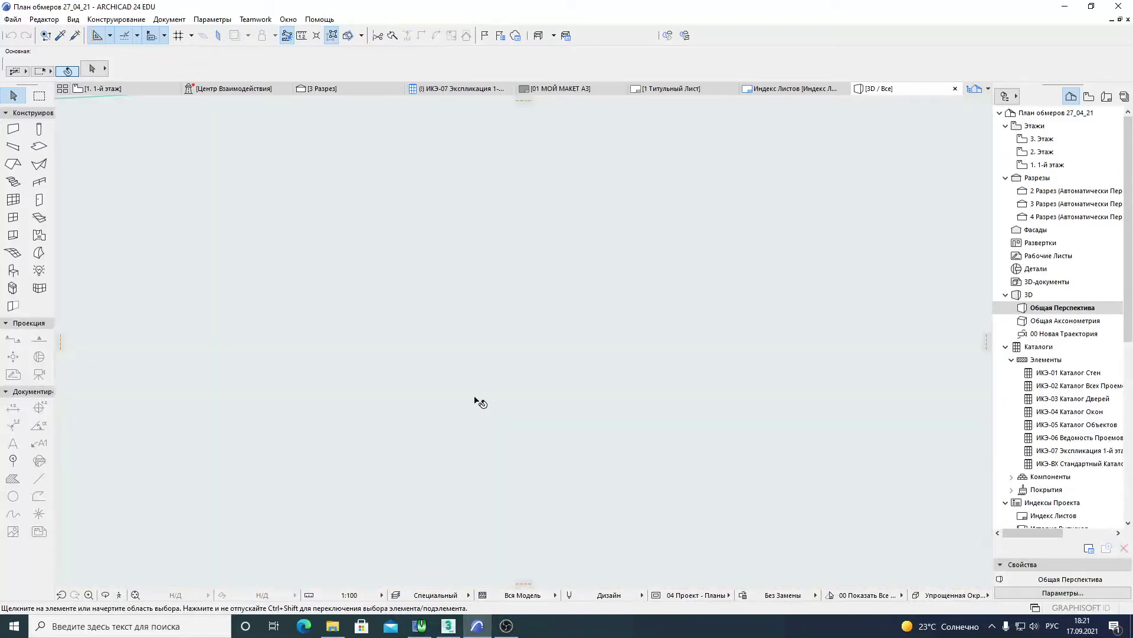
pyautogui.scroll(-5, 478, 399)
pyautogui.scroll(1, 468, 387)
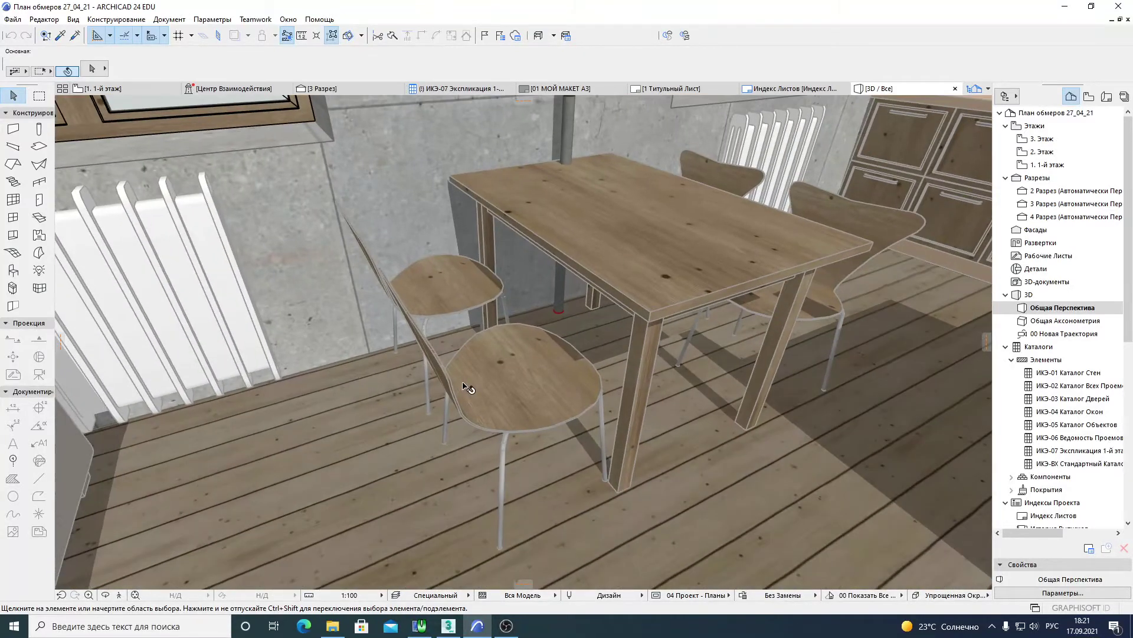
pyautogui.scroll(1, 468, 387)
pyautogui.scroll(1, 468, 387)
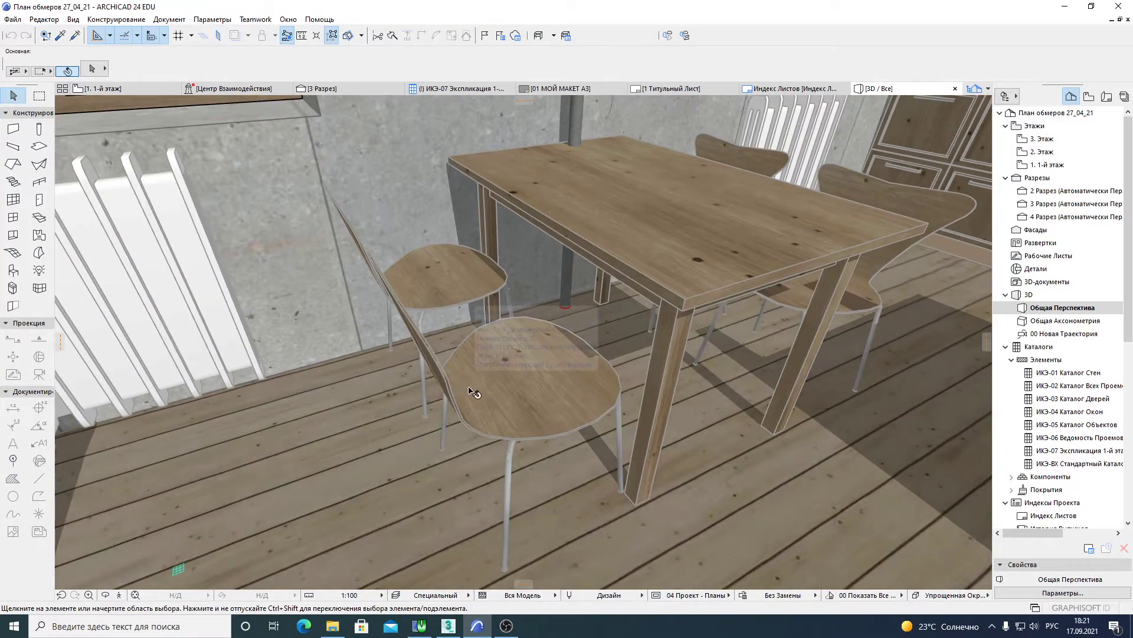
pyautogui.moveTo(468, 387)
pyautogui.keyDown('shift'); pyautogui.mouseDown(button='middle')
pyautogui.moveTo(293, 399)
pyautogui.moveTo(304, 378)
pyautogui.mouseUp(button='middle'); pyautogui.keyUp('shift')
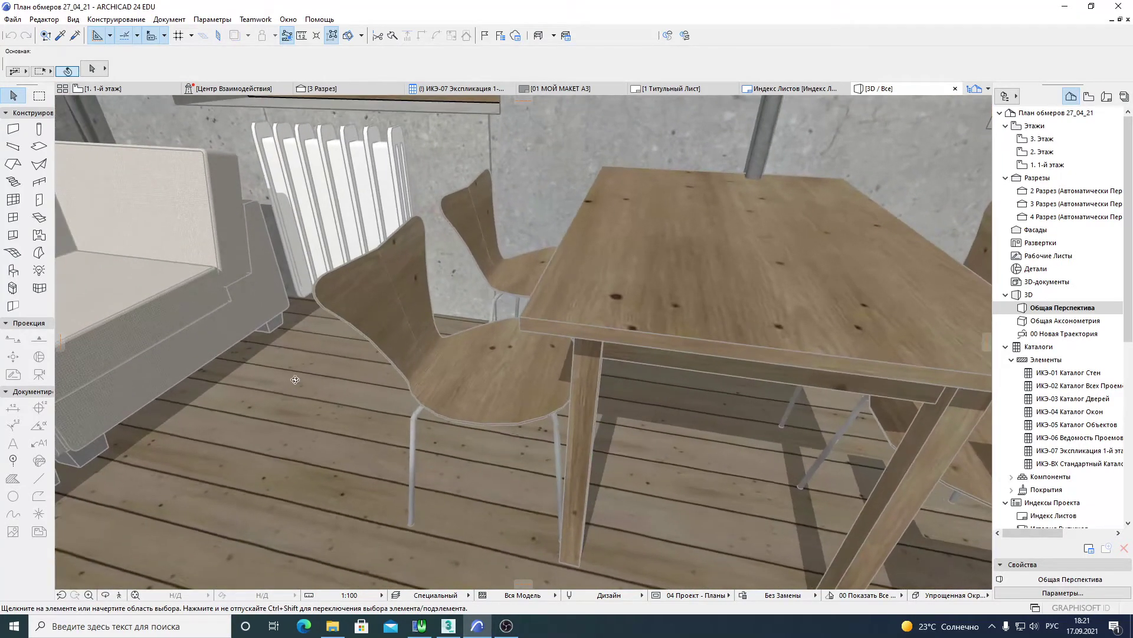
pyautogui.moveTo(330, 321)
pyautogui.keyDown('shift'); pyautogui.mouseDown(button='middle')
pyautogui.moveTo(345, 296)
pyautogui.moveTo(474, 278)
pyautogui.moveTo(525, 352)
pyautogui.moveTo(501, 361)
pyautogui.moveTo(501, 384)
pyautogui.mouseUp(button='middle'); pyautogui.keyUp('shift')
pyautogui.scroll(-3, 474, 277)
pyautogui.scroll(-3, 481, 273)
pyautogui.scroll(-3, 490, 287)
pyautogui.scroll(-3, 499, 295)
pyautogui.scroll(-5, 524, 353)
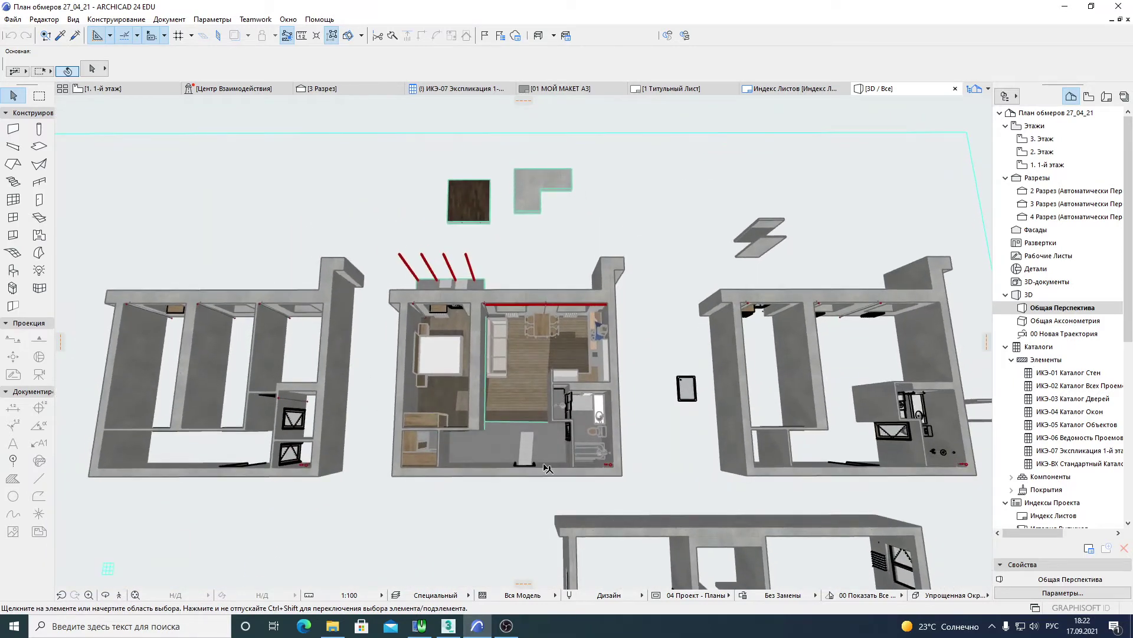
# - Move a toolbar group left and bring up the Окно > Панели palette list
pyautogui.scroll(2, 589, 474)
pyautogui.scroll(2, 592, 475)
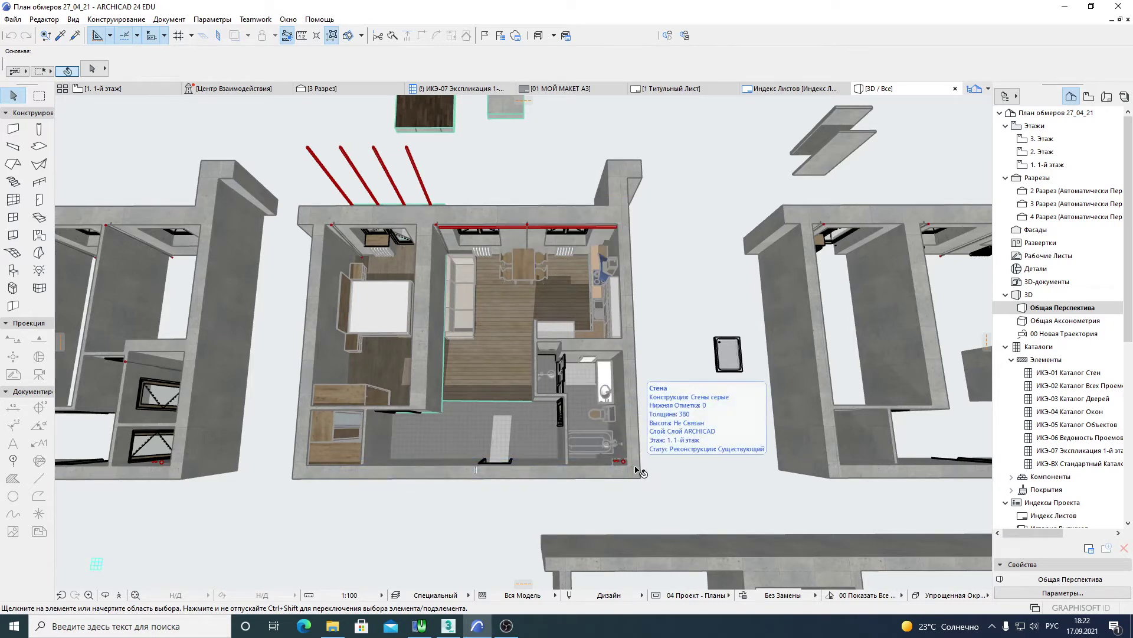
pyautogui.moveTo(659, 36); pyautogui.dragTo(579, 33)
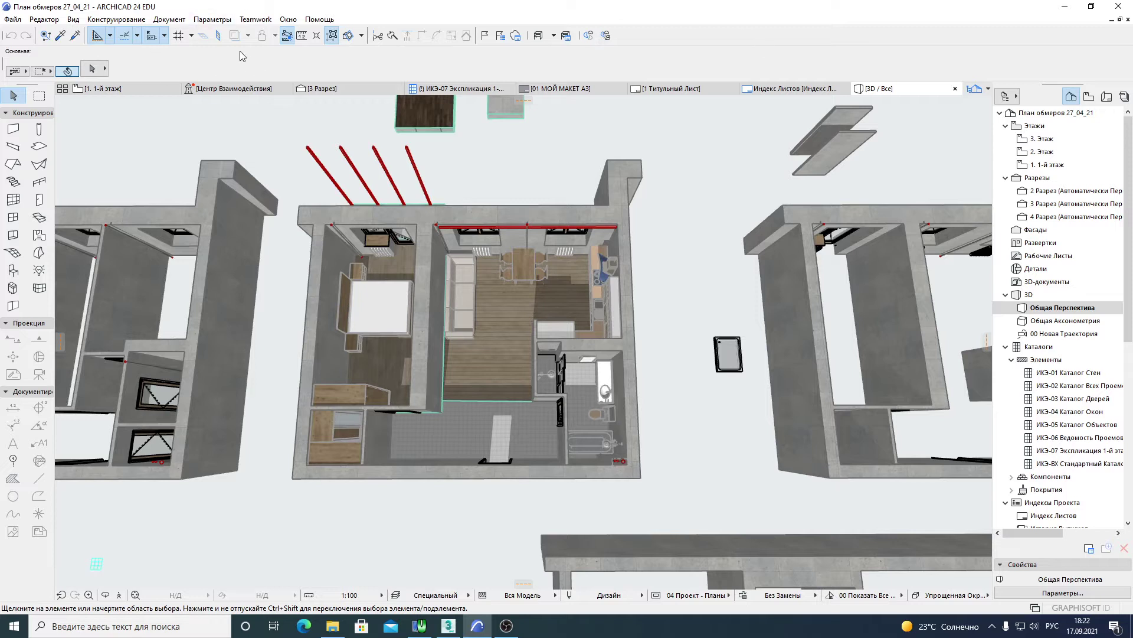
pyautogui.click(288, 20)
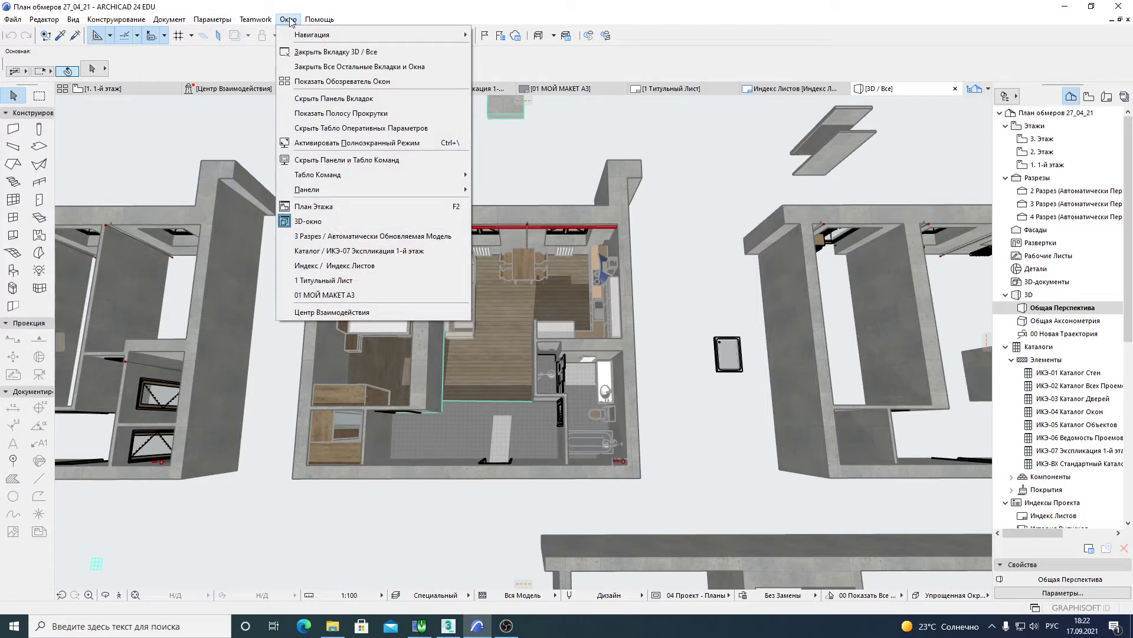
pyautogui.moveTo(306, 190)
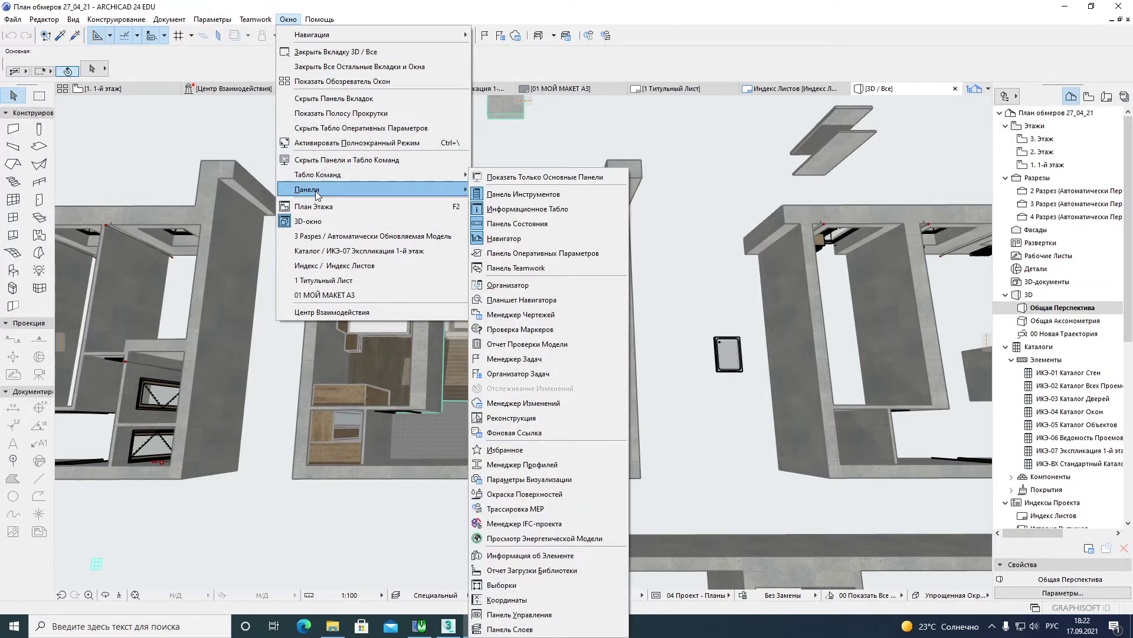
# - Show the Панель Слоев palette and dock it in the top toolbar area
pyautogui.click(491, 627)
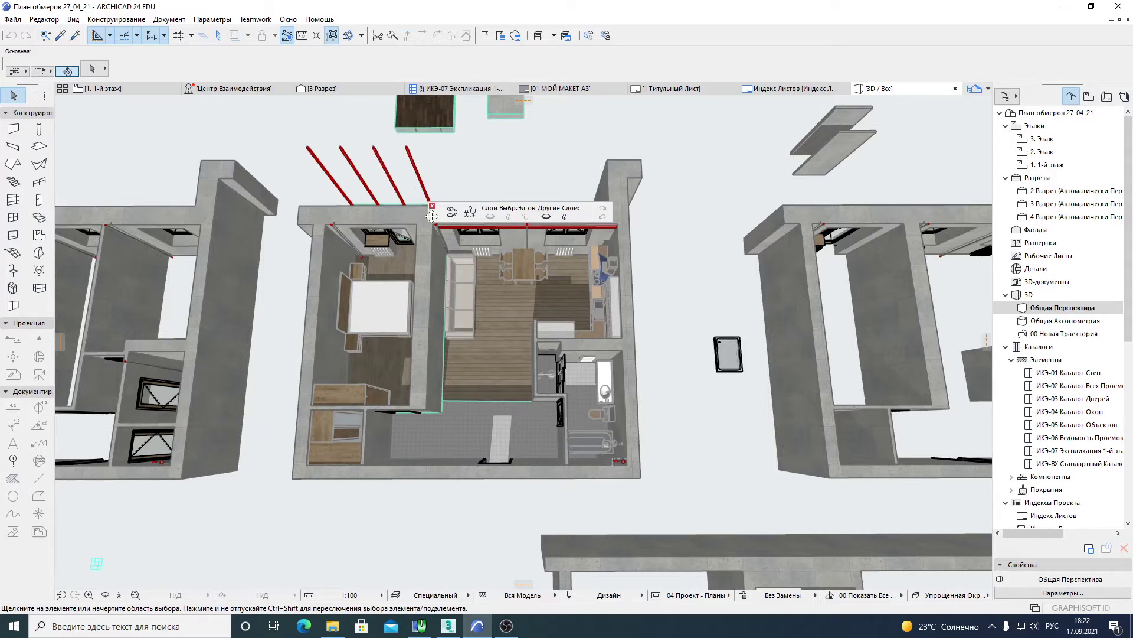
pyautogui.moveTo(431, 216)
pyautogui.mouseDown()
pyautogui.moveTo(651, 41)
pyautogui.moveTo(622, 40)
pyautogui.mouseUp()
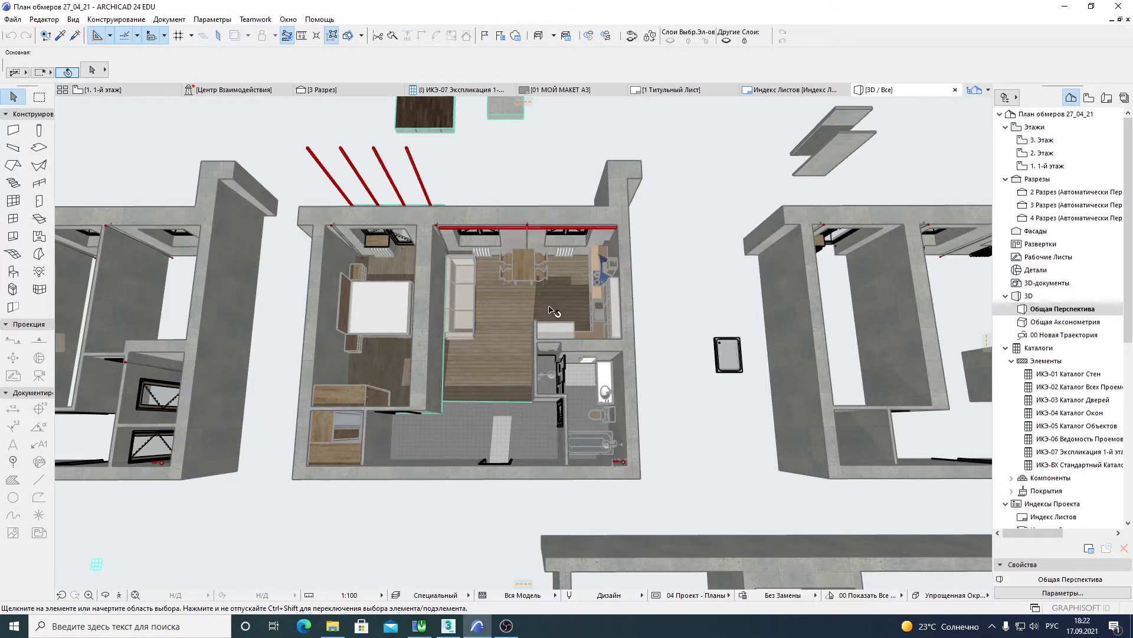
# - Select the dining table and the bathtub in the 3D view
pyautogui.scroll(1, 502, 278)
pyautogui.scroll(1, 517, 274)
pyautogui.click(520, 274)
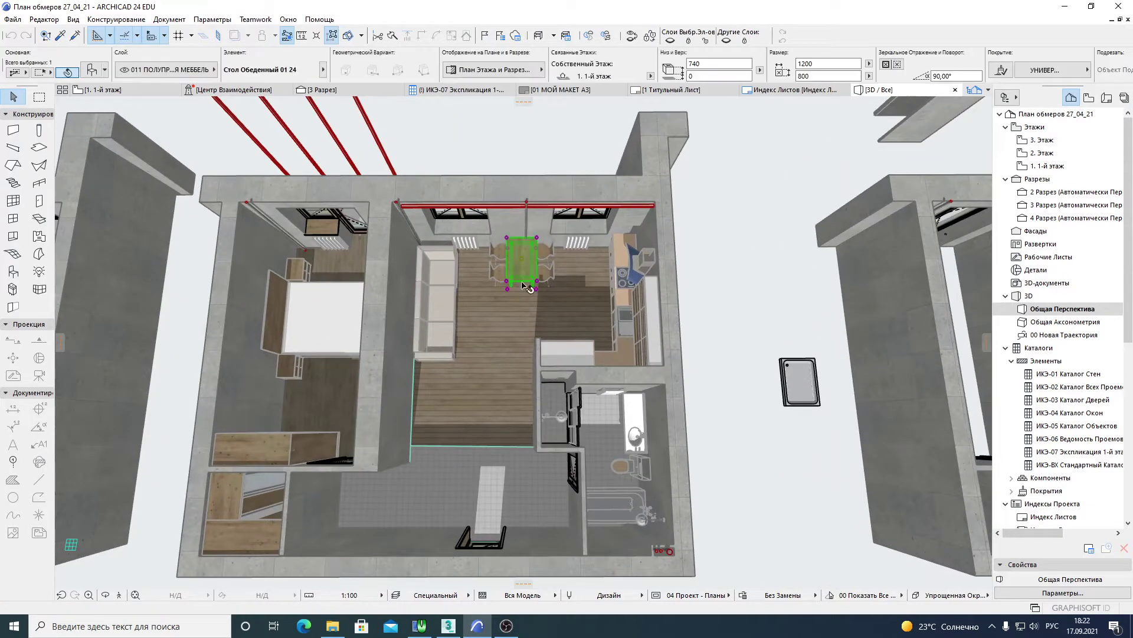
pyautogui.scroll(-2, 599, 409)
pyautogui.scroll(-1, 600, 409)
pyautogui.scroll(1, 539, 430)
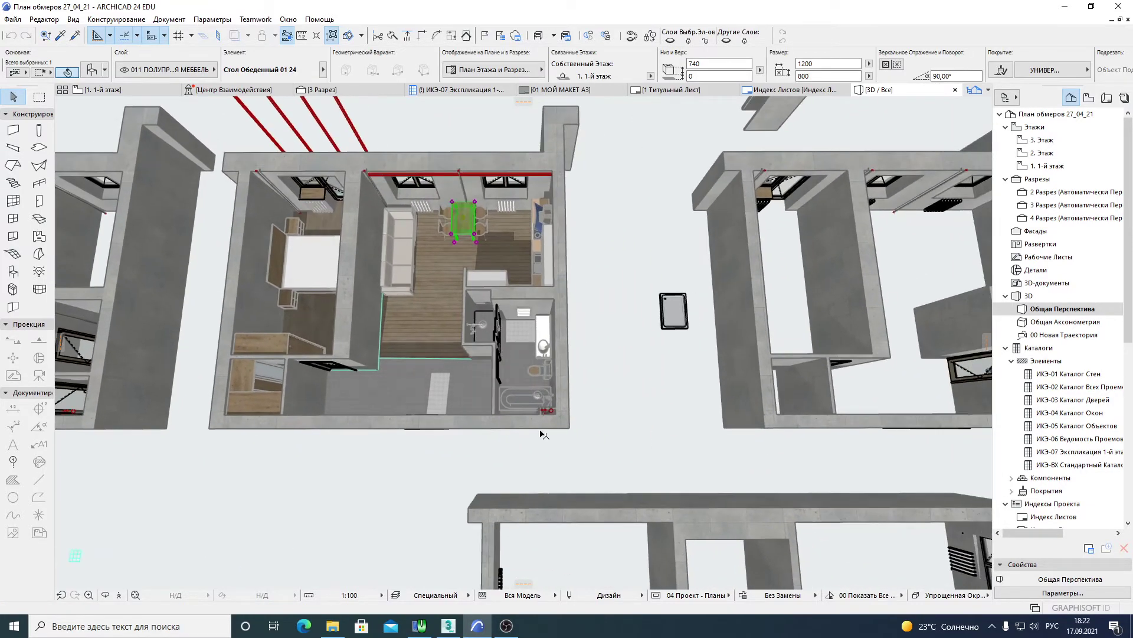
pyautogui.scroll(1, 539, 430)
pyautogui.scroll(1, 513, 408)
pyautogui.keyDown('shift'); pyautogui.click(482, 378); pyautogui.keyUp('shift')
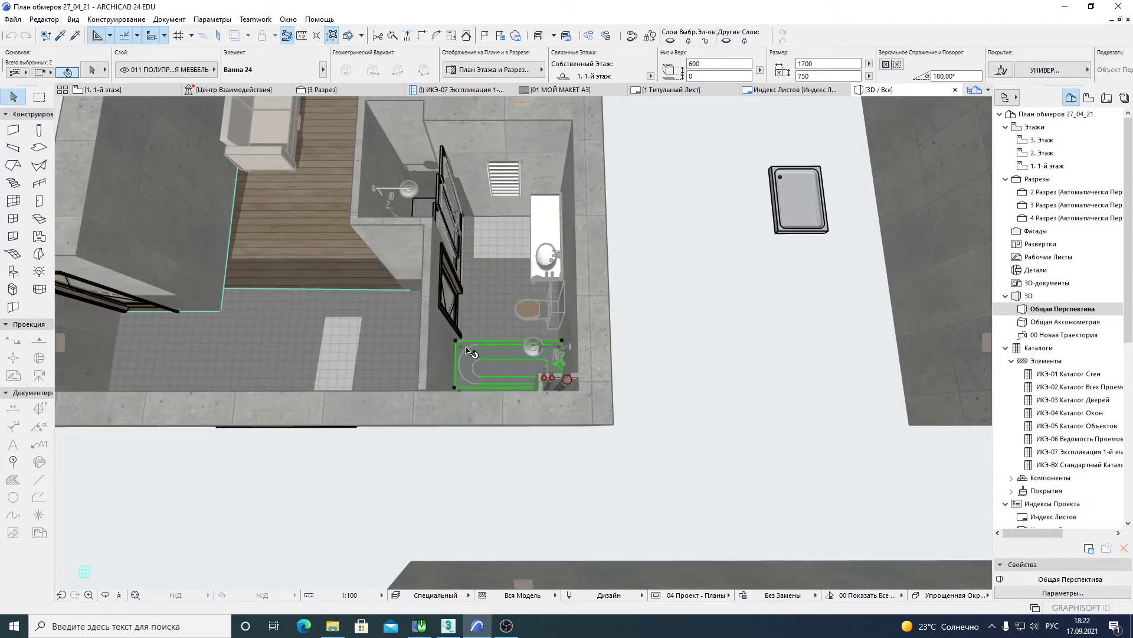
pyautogui.scroll(-2, 508, 331)
pyautogui.scroll(-1, 537, 312)
pyautogui.scroll(-2, 534, 311)
pyautogui.scroll(-1, 534, 311)
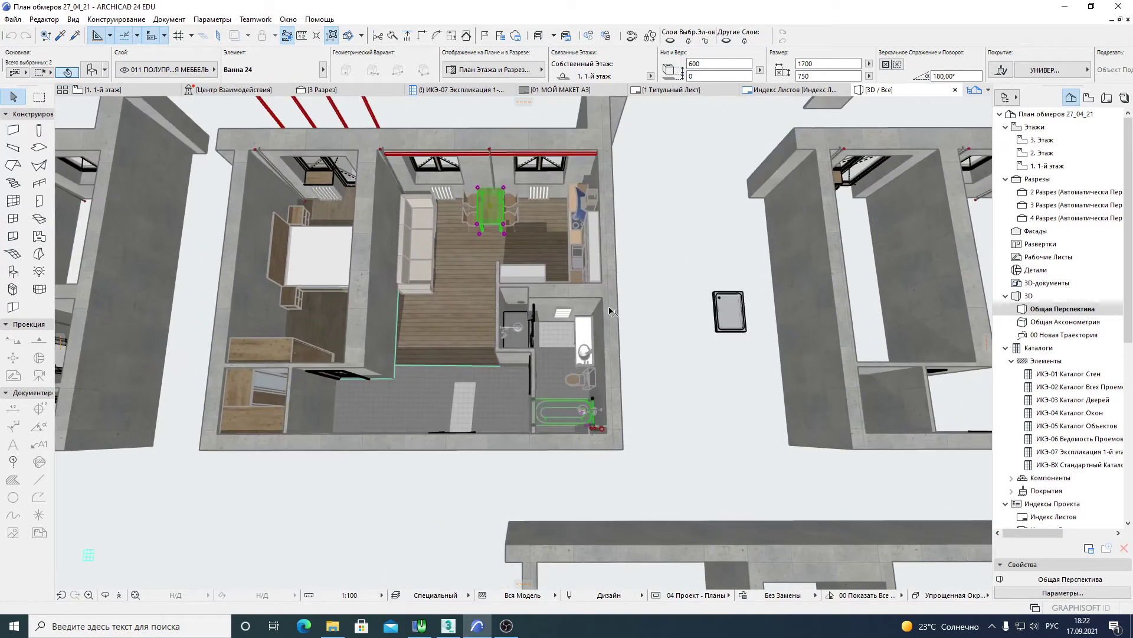
# - Hide the other elements' layers with 'Скрыть Слои Других Элементов' and reframe the model
pyautogui.click(727, 42)
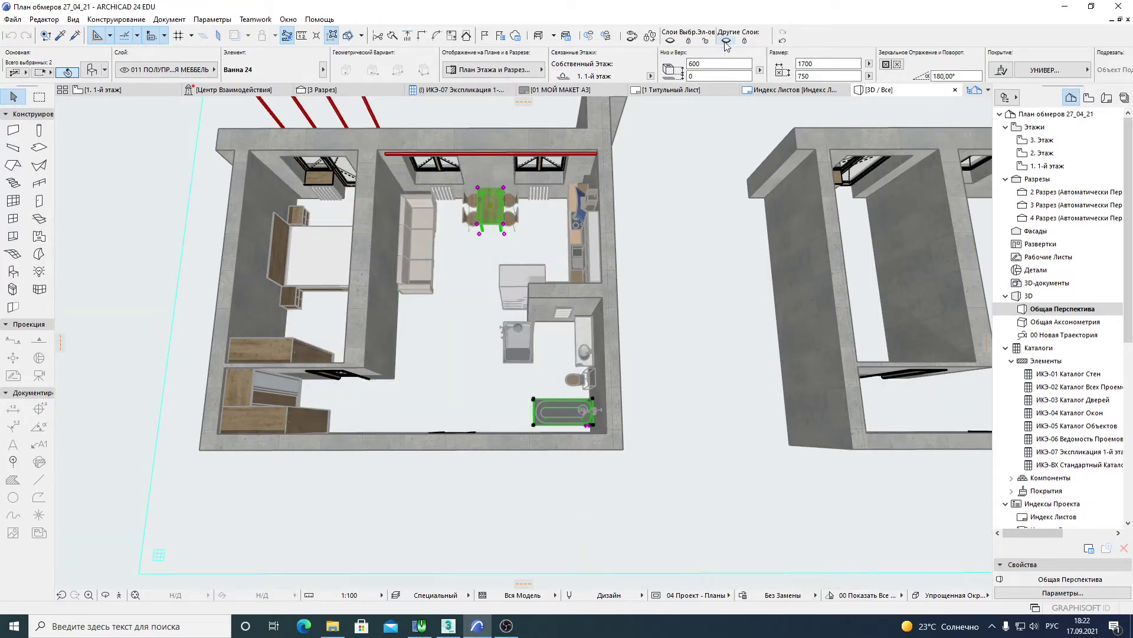
pyautogui.moveTo(484, 301); pyautogui.dragTo(519, 332, button='middle')
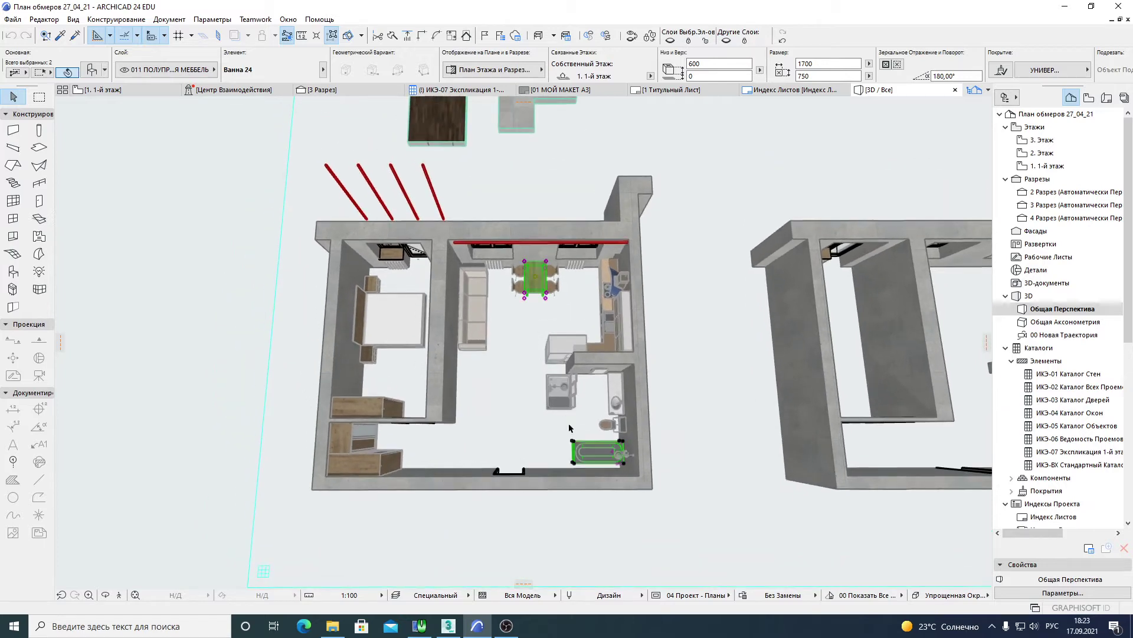
pyautogui.scroll(2, 515, 272)
pyautogui.scroll(2, 515, 273)
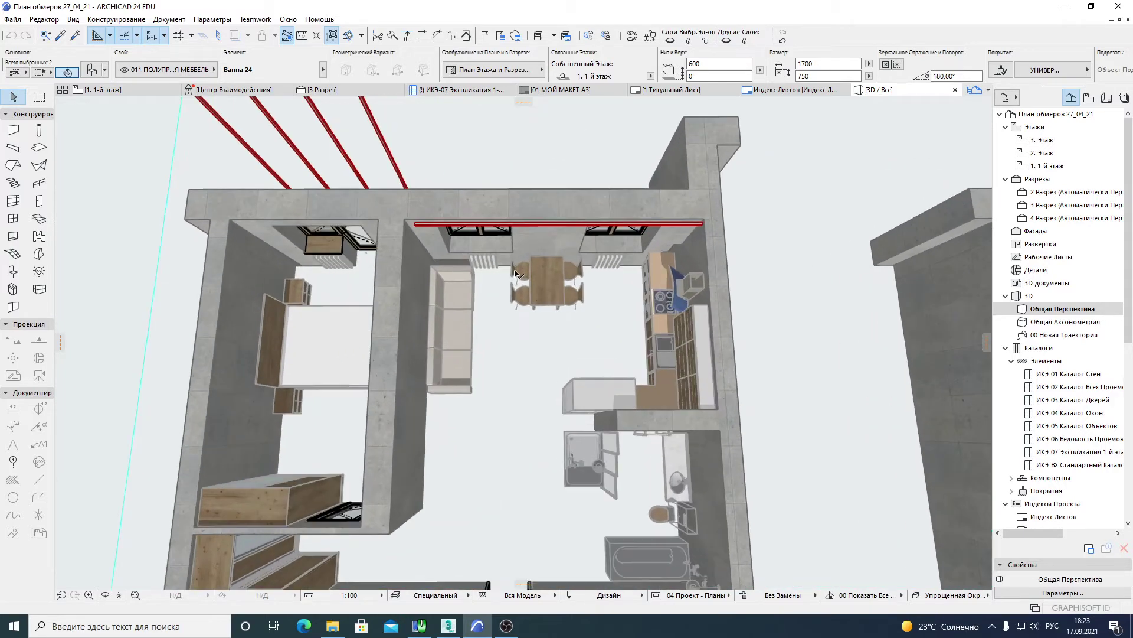